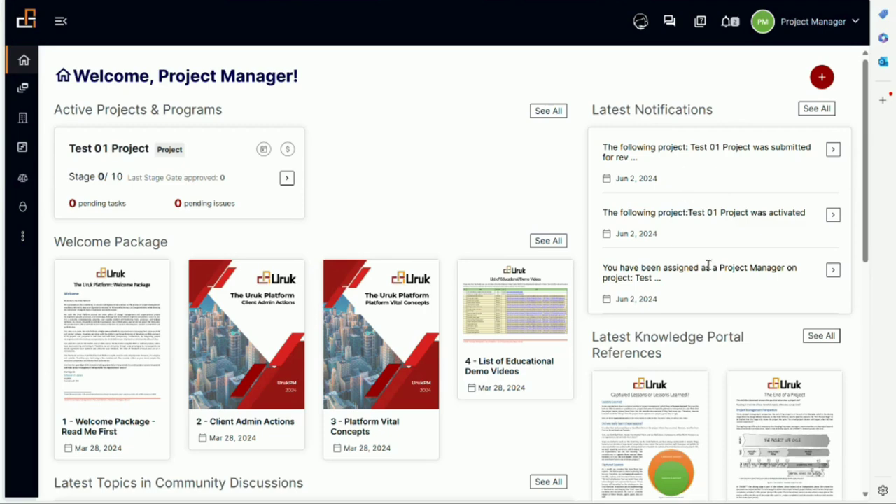
Step: Open the details of the Test 01 Project activation notification from all notifications and start selecting a tailored method
left_click(726, 23)
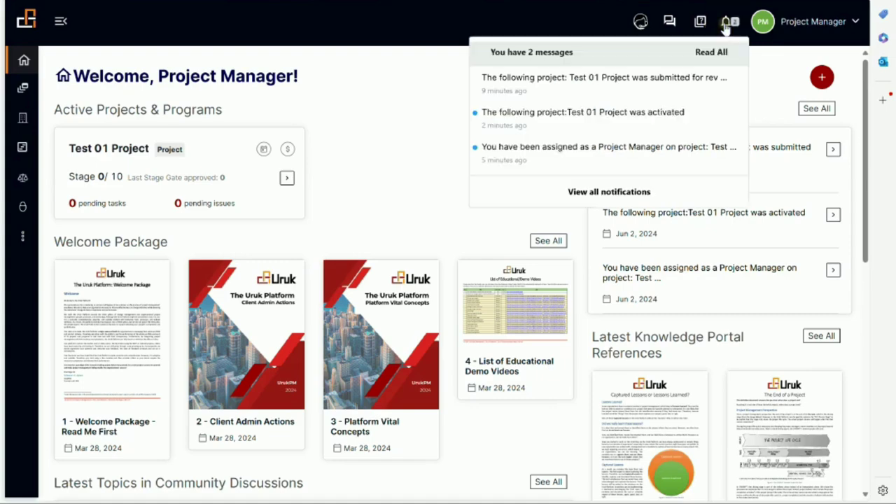
left_click(602, 191)
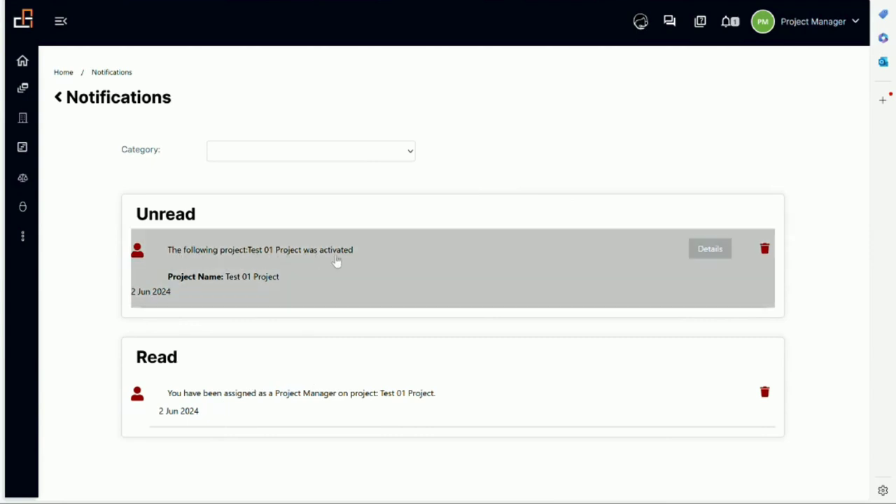
left_click(353, 261)
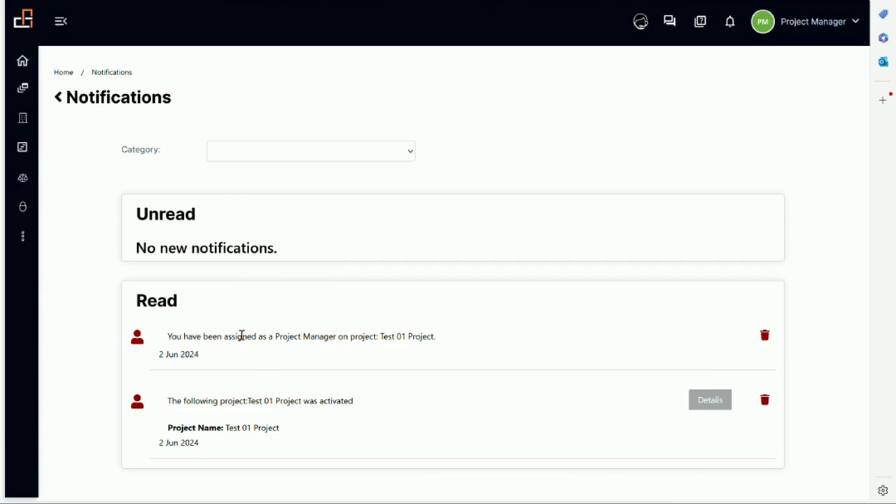
left_click(704, 400)
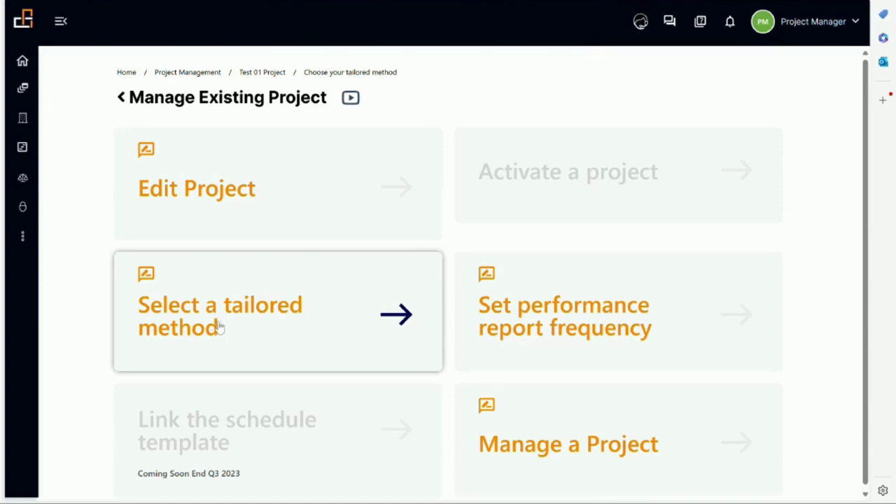
left_click(217, 329)
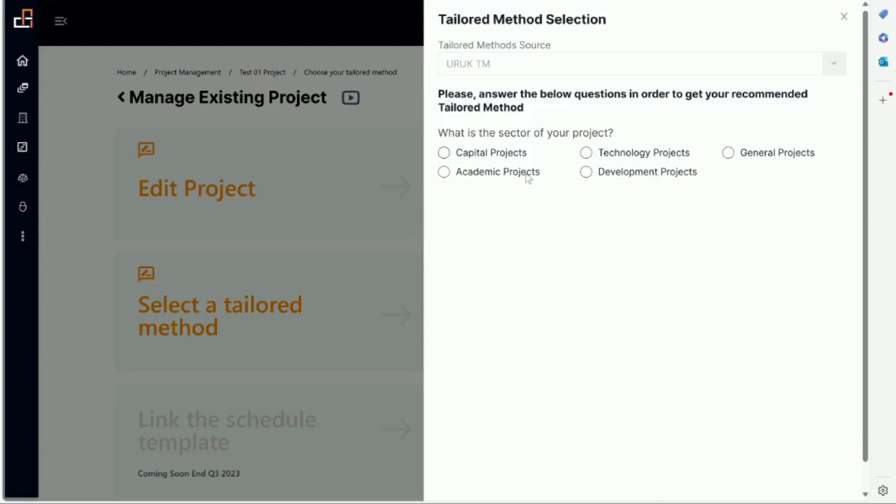
Step: Compare the project domains offered for the General, Capital, Technology and Academic Projects sectors
left_click(728, 154)
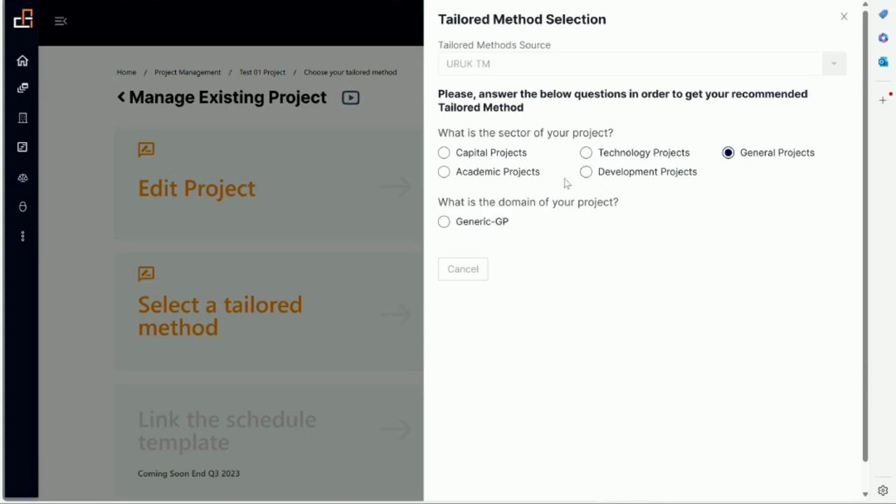
left_click(488, 154)
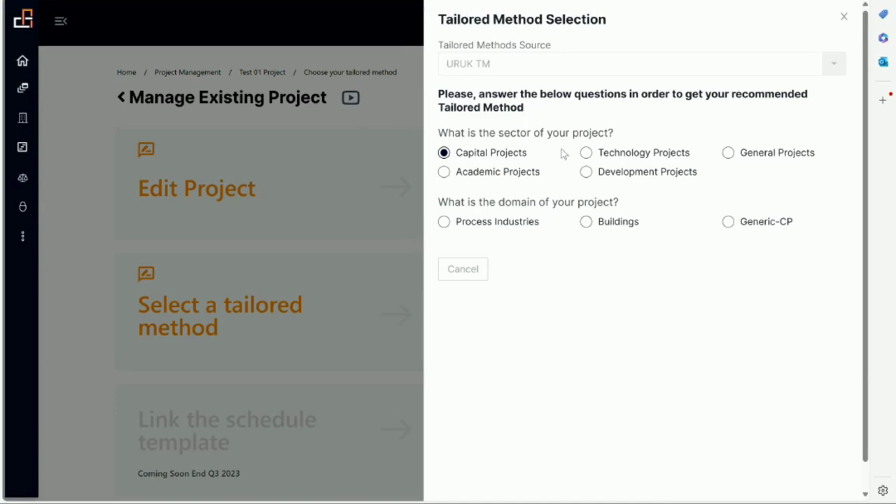
left_click(586, 152)
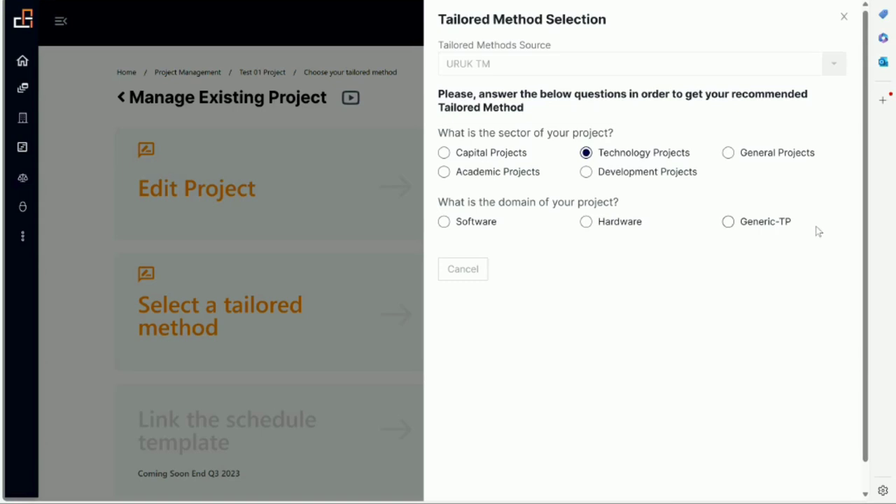
left_click(476, 176)
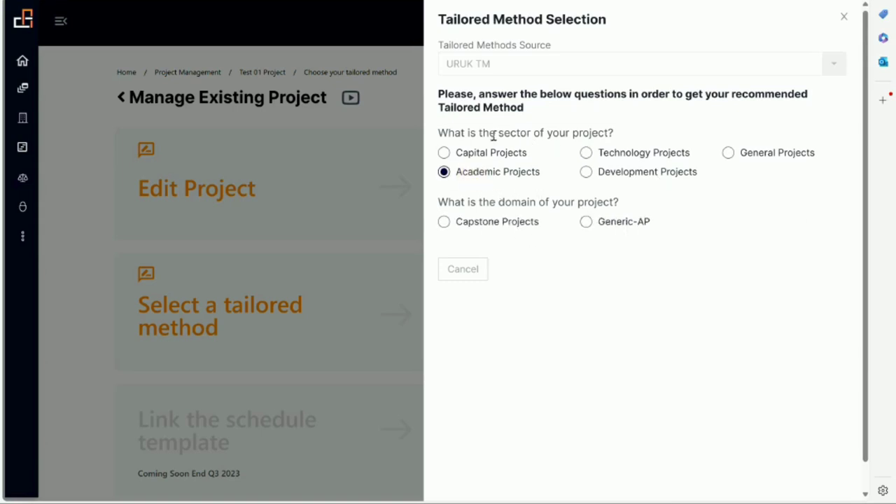
Step: Review the recommended tailored methods for Capital Projects, Process Industries and No Category, and clear the answers
left_click(482, 155)
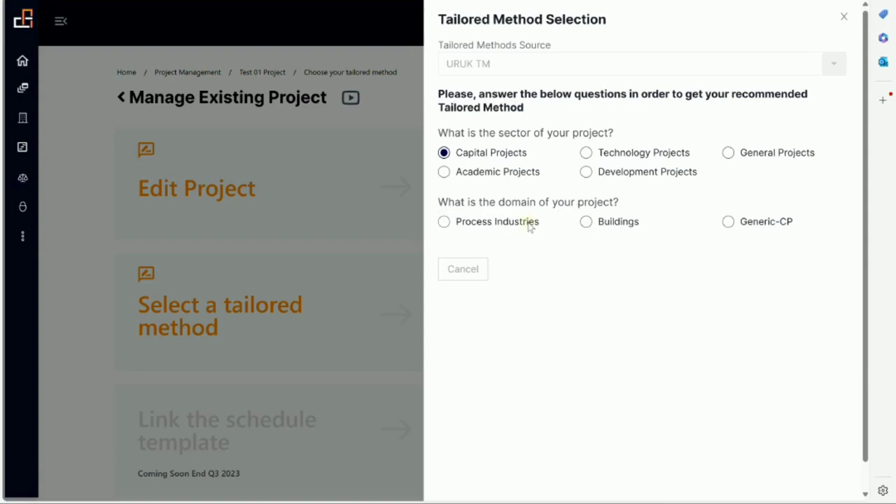
left_click(530, 222)
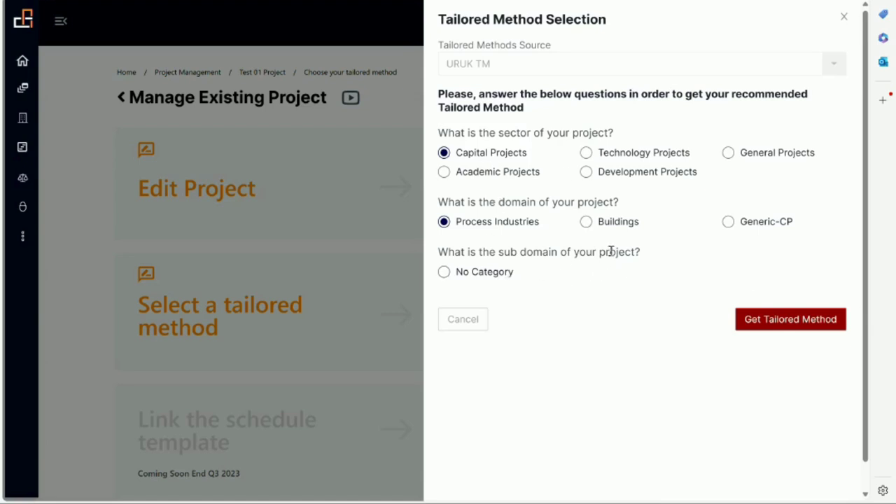
left_click(465, 275)
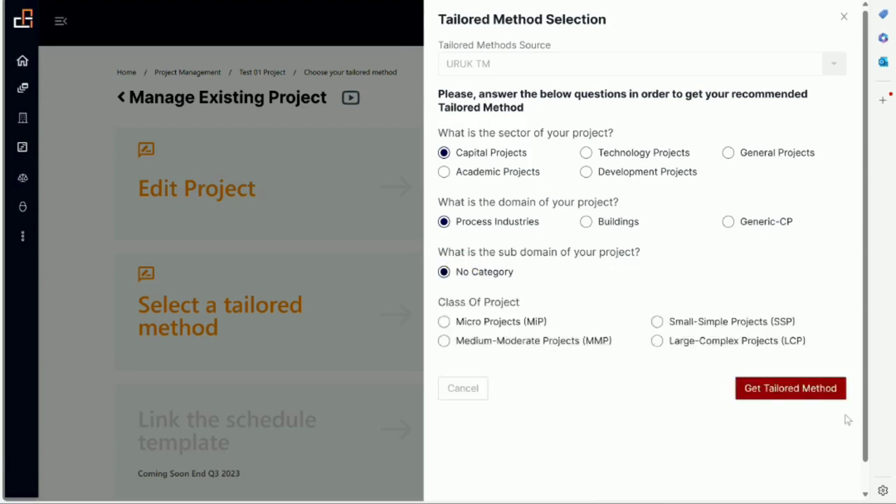
left_click(784, 392)
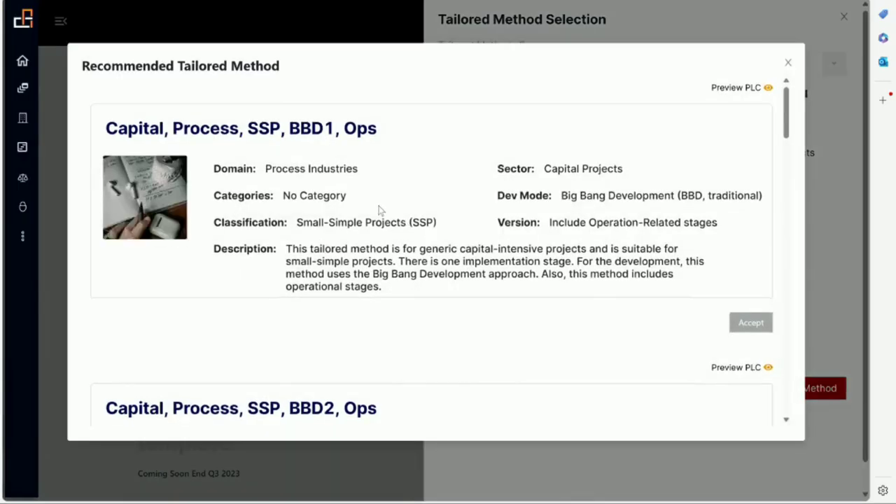
scroll(383, 212, "down", 5)
scroll(384, 212, "down", 15)
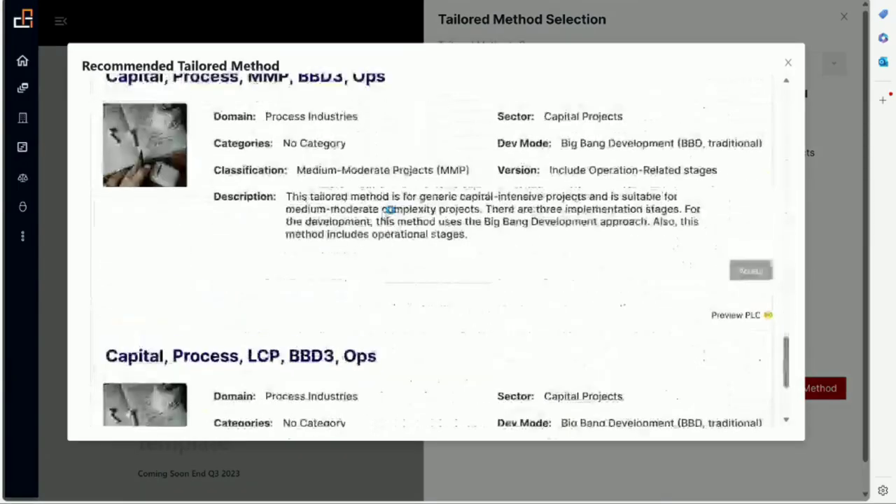
left_click(787, 62)
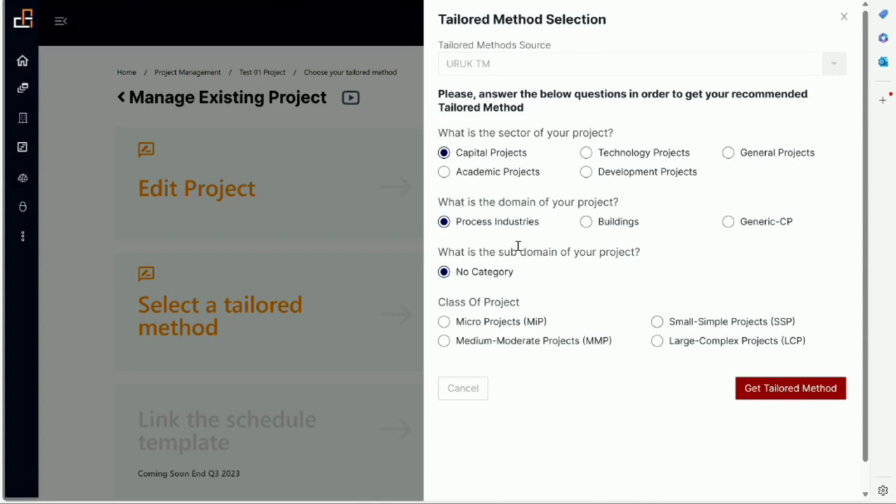
left_click(451, 389)
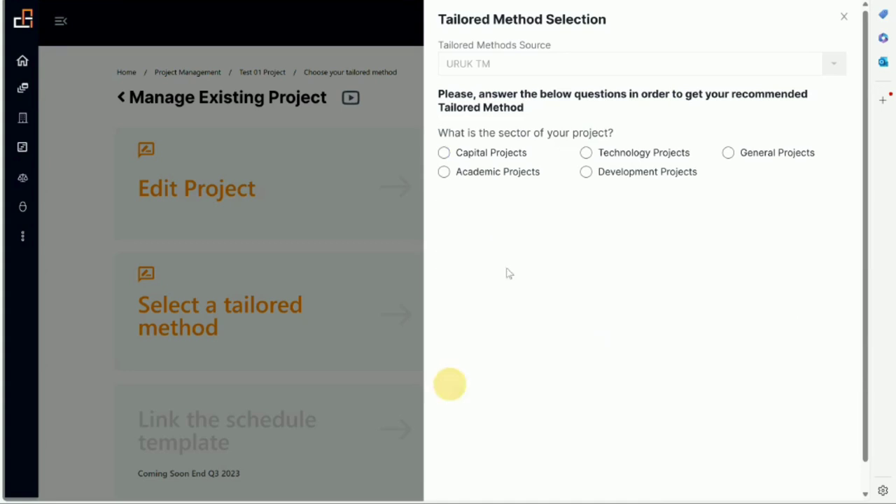
Step: Set the project sector to Capital Projects, the domain to Buildings and the sub domain to No Category
left_click(519, 155)
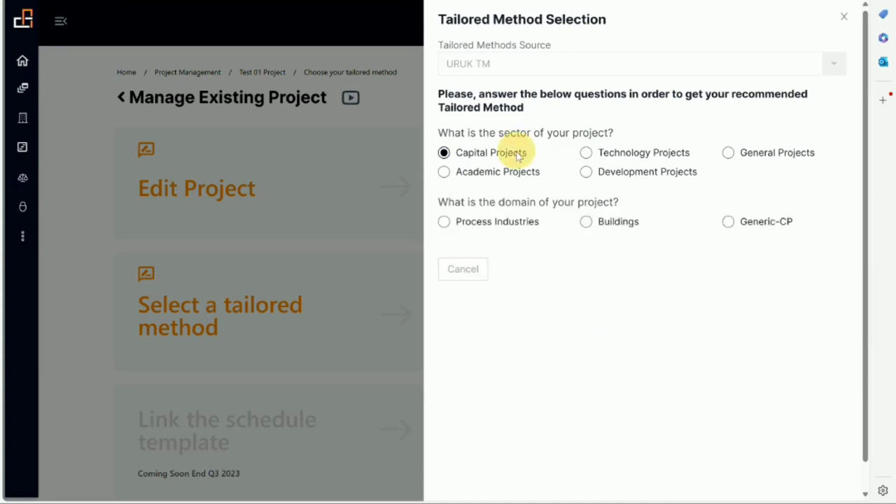
left_click(606, 221)
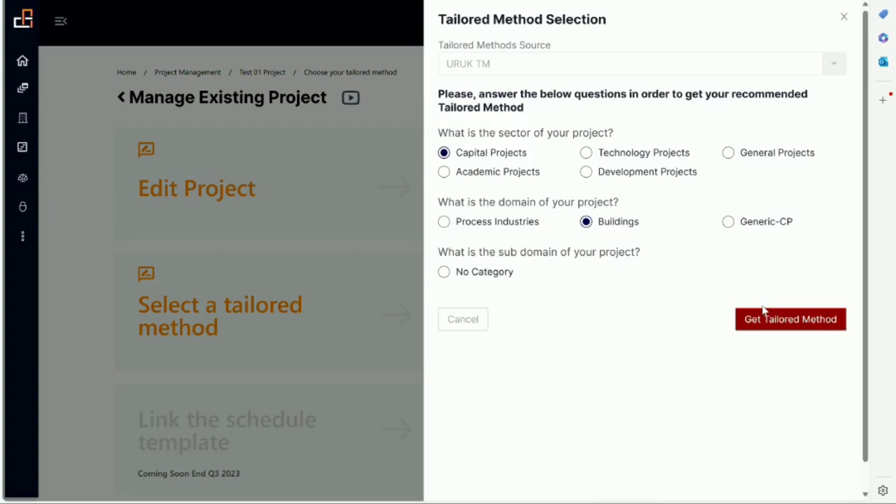
left_click(486, 274)
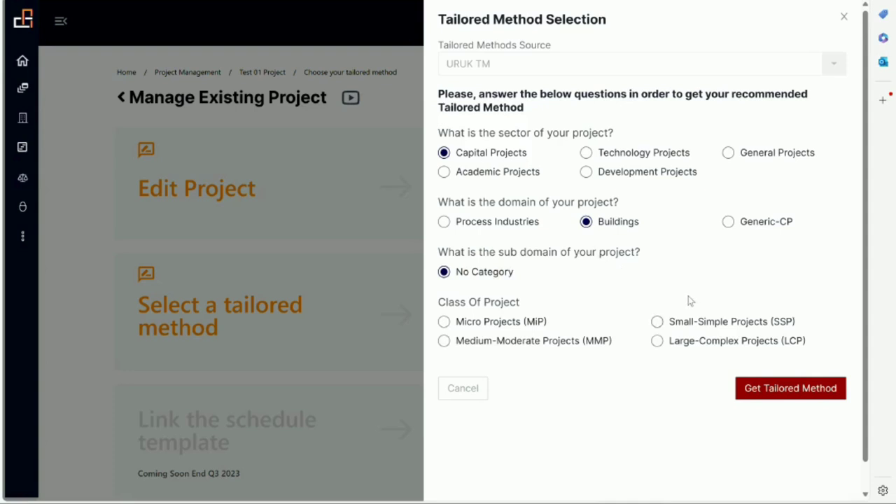
Step: Set the project sector to General Projects, the domain to Generic-GP and the sub domain to No Category
left_click(749, 154)
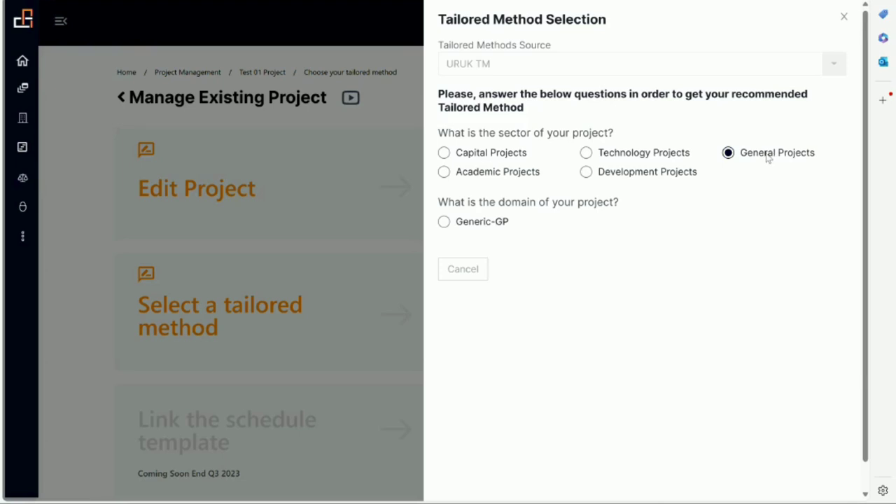
left_click(467, 224)
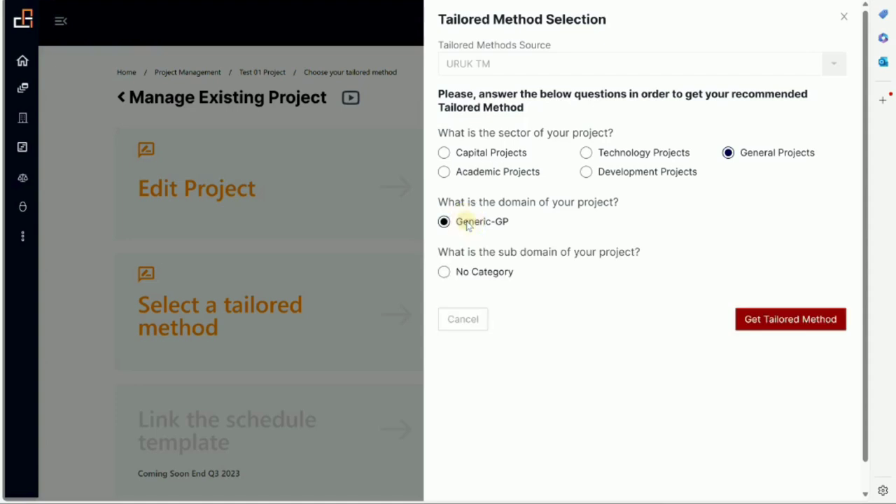
left_click(480, 277)
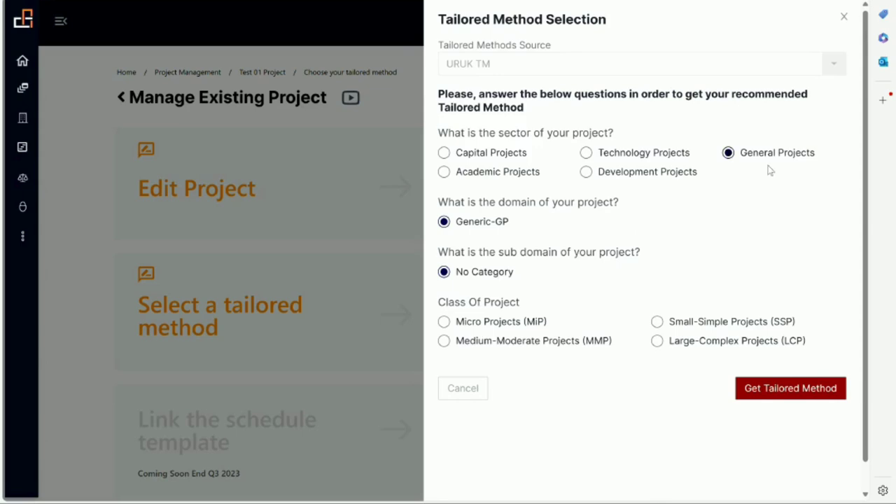
Step: Examine the full list of recommended tailored methods for General Projects and close it without accepting one
left_click(810, 396)
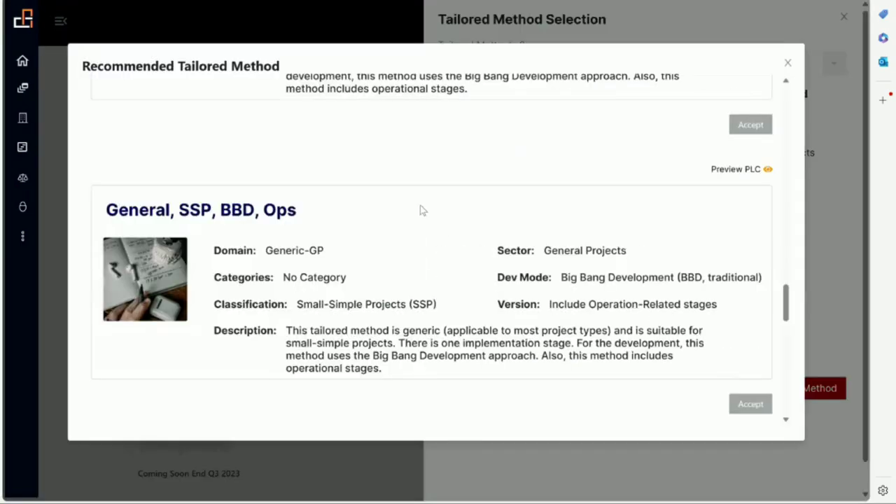
scroll(431, 193, "up", 6)
scroll(430, 193, "up", 7)
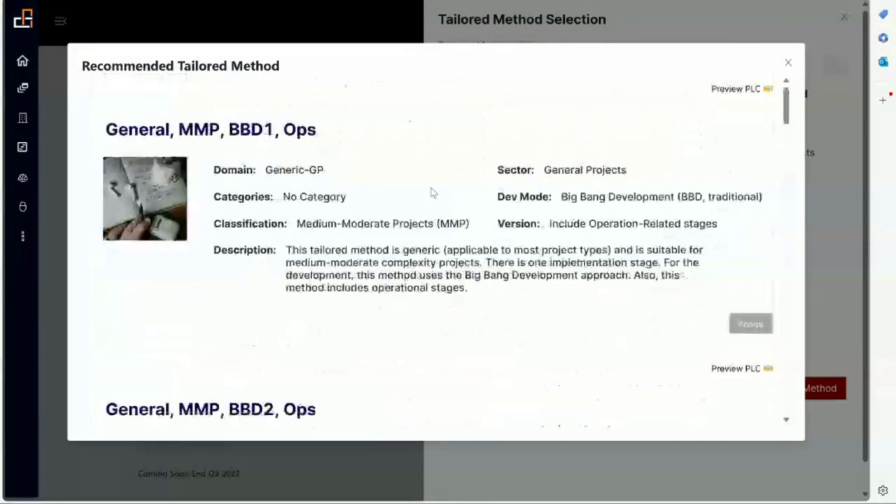
scroll(432, 175, "down", 2)
scroll(433, 175, "down", 8)
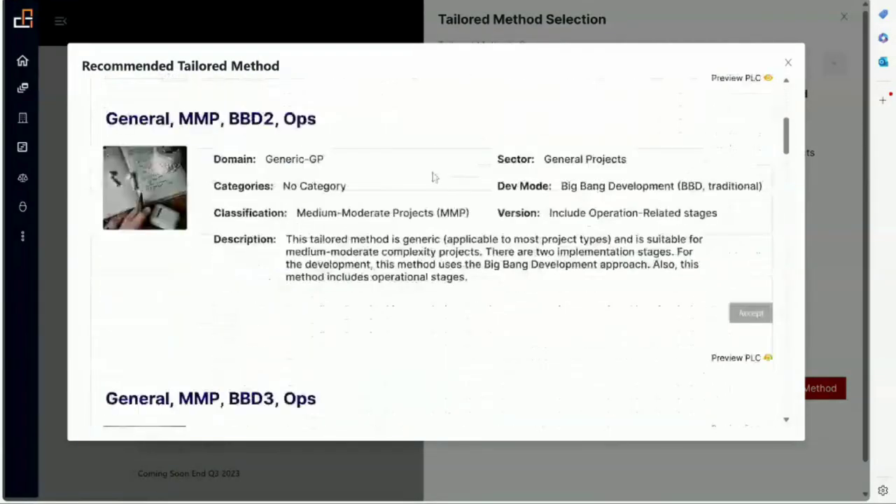
scroll(433, 177, "down", 10)
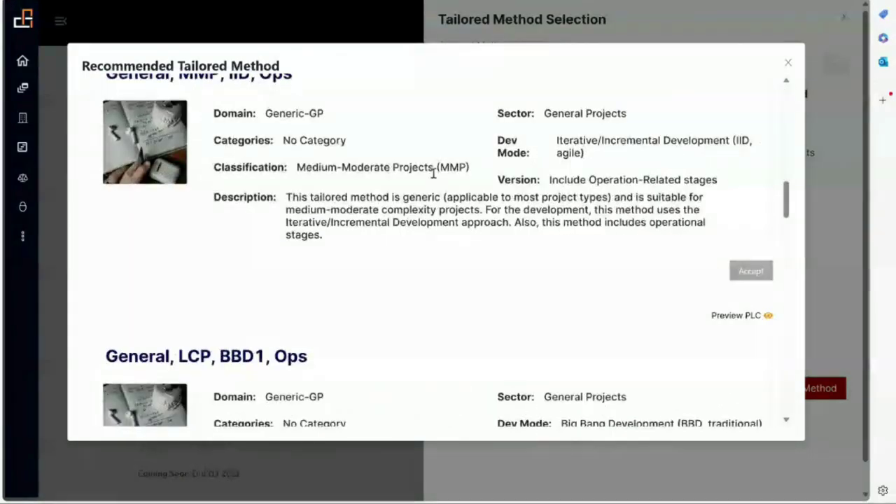
scroll(432, 179, "down", 10)
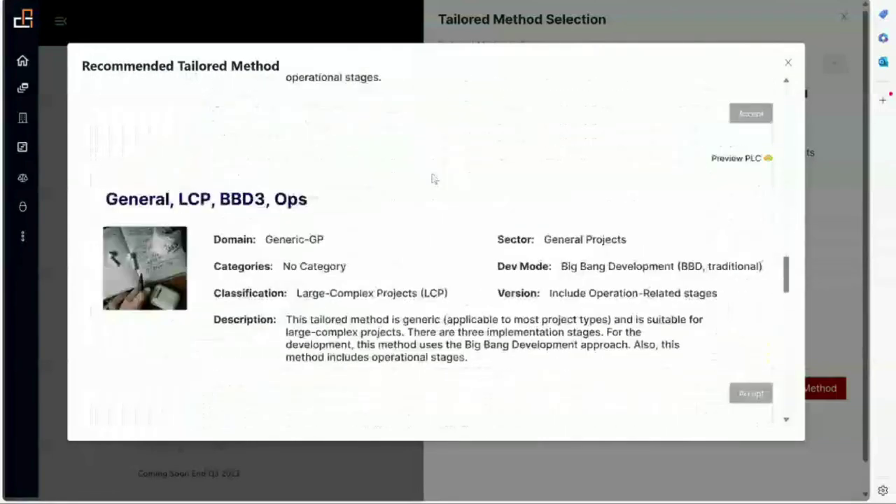
scroll(433, 179, "down", 10)
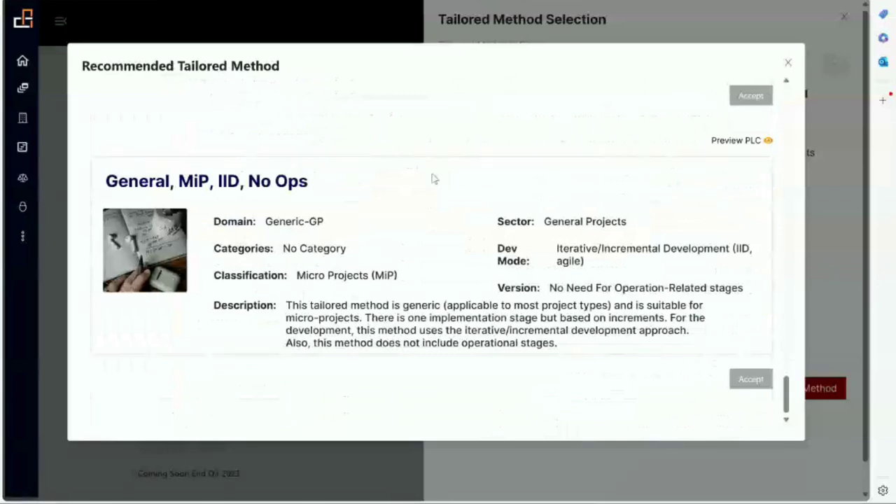
left_click(790, 64)
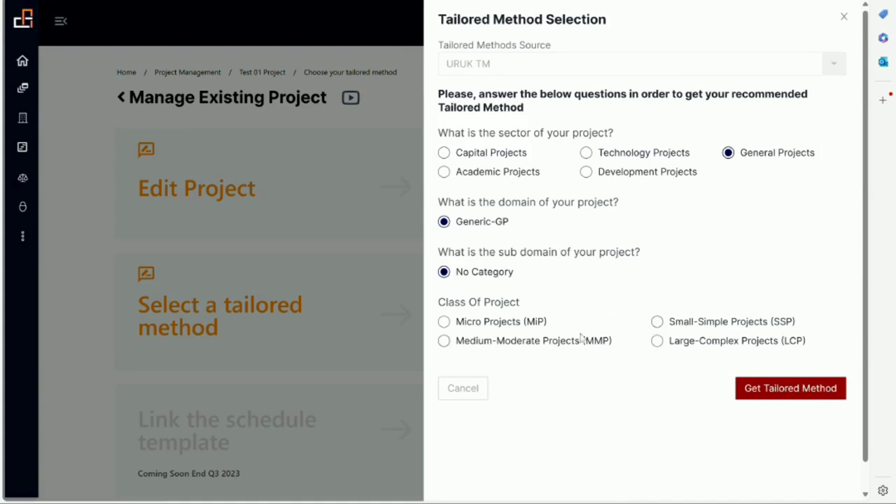
Step: Set the project class to Small-Simple Projects (SSP) and the development approach to Iterative/Incremental Development (IID, agile)
scroll(604, 280, "down", 1)
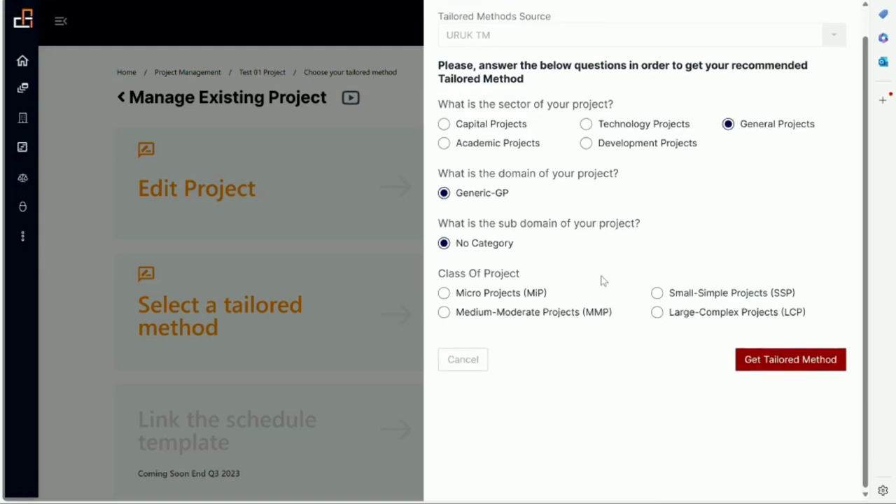
left_click(678, 294)
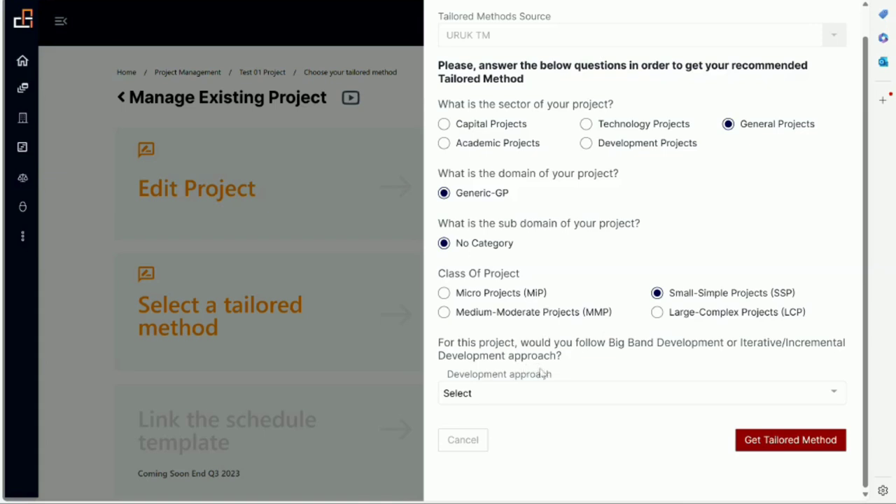
left_click(530, 398)
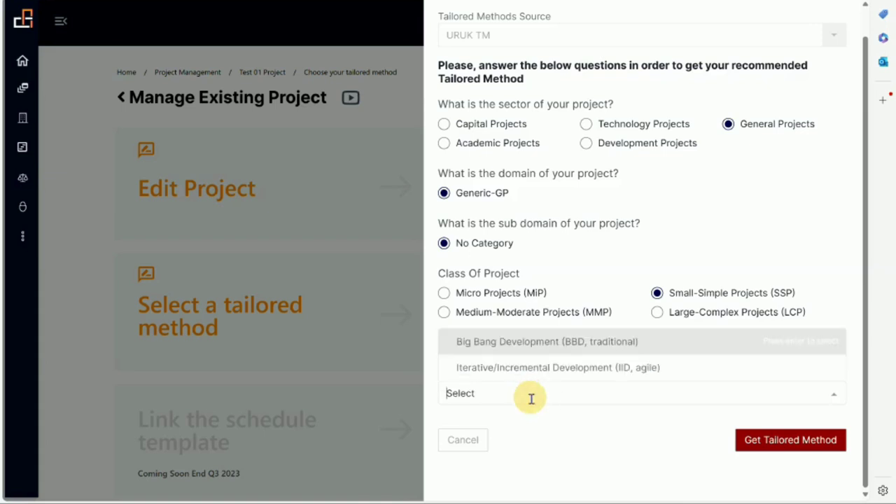
left_click(603, 371)
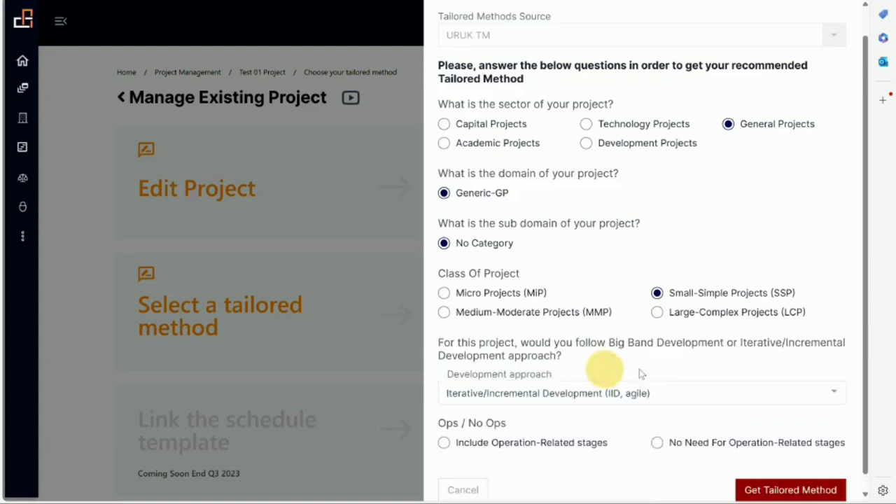
Step: Try Big Bang Development (BBD, traditional) as the development approach and check the available sub stage options without choosing one
scroll(689, 368, "down", 1)
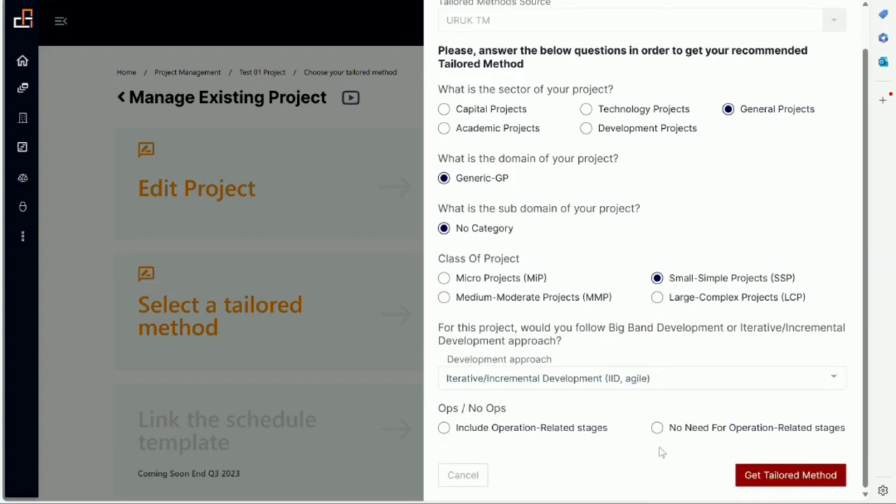
left_click(607, 379)
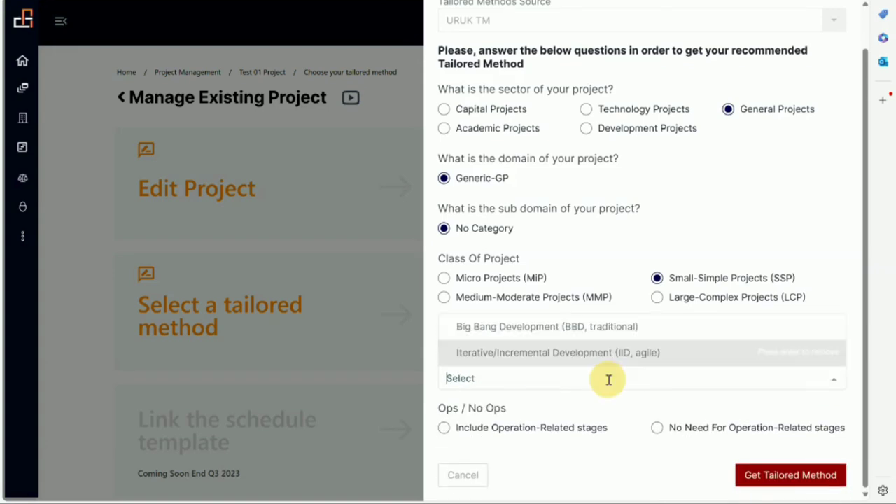
left_click(570, 329)
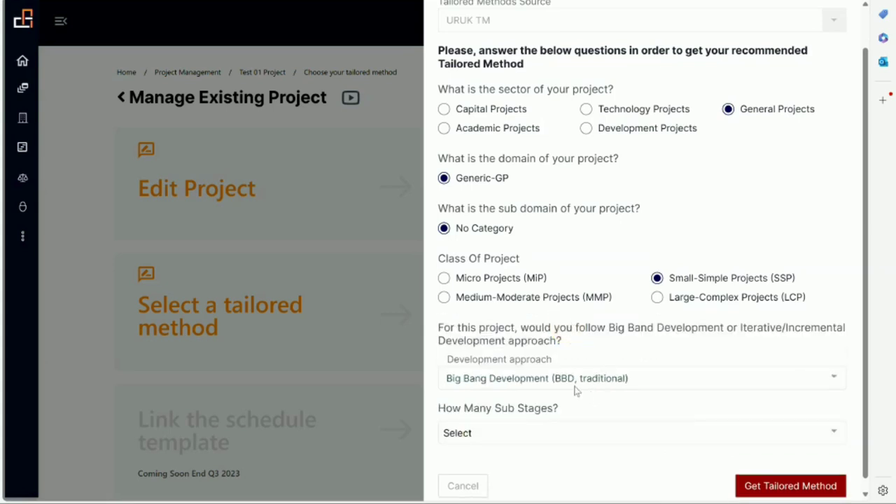
scroll(575, 390, "down", 1)
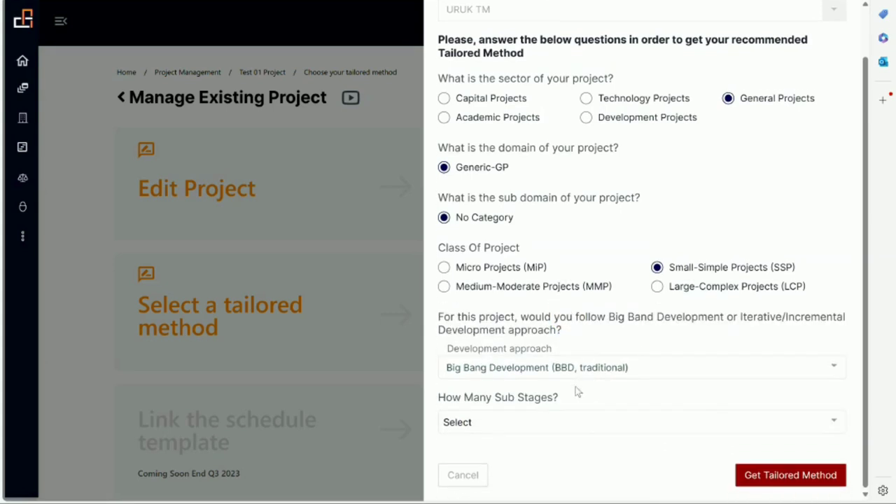
left_click(532, 423)
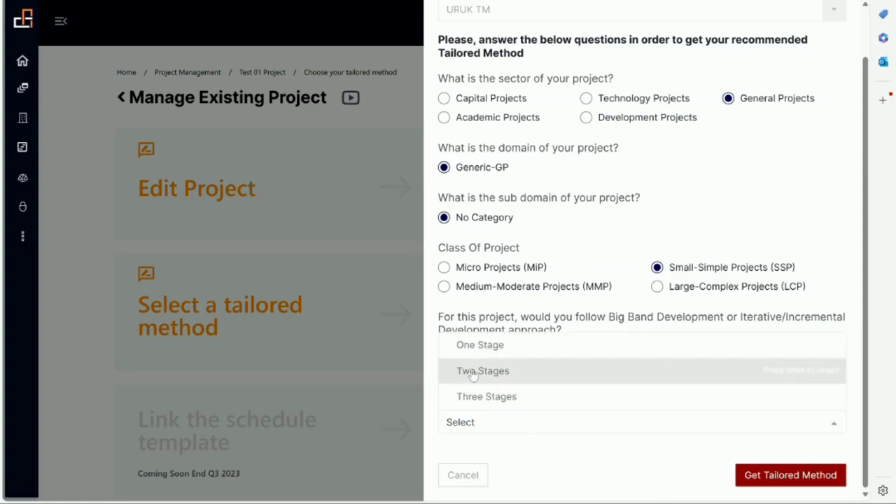
left_click(546, 309)
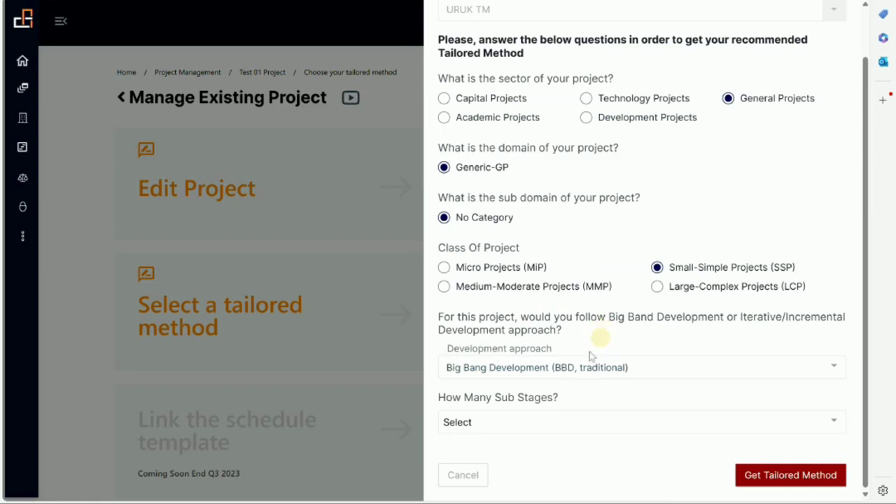
left_click(568, 322)
Step: Set the development approach to Iterative/Incremental Development (IID, agile) and get the recommended tailored method with operation-related stages included
left_click(594, 367)
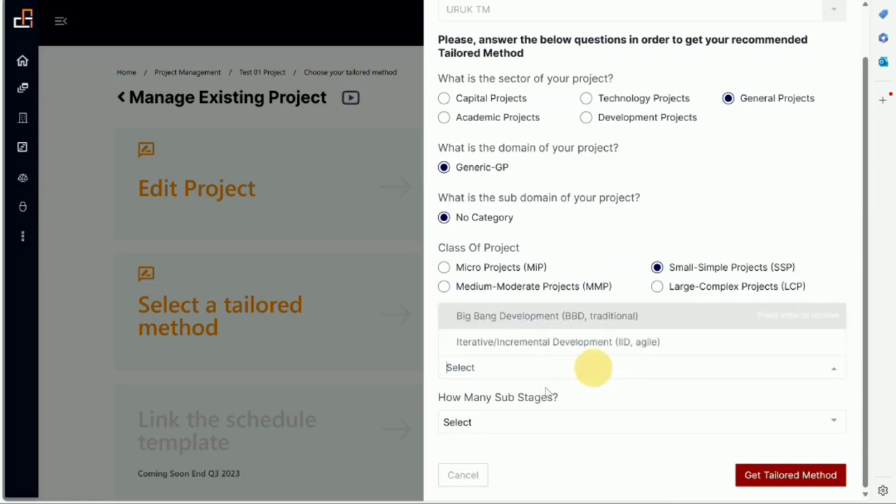
left_click(564, 343)
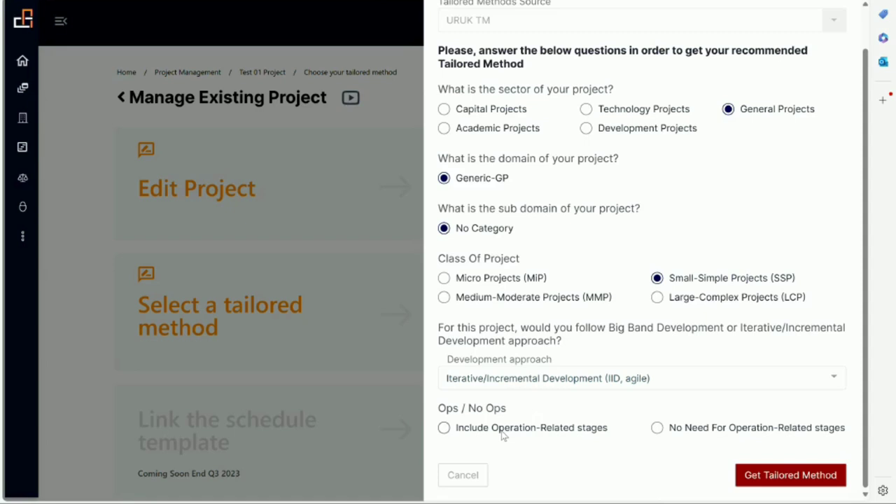
left_click(443, 427)
left_click(758, 476)
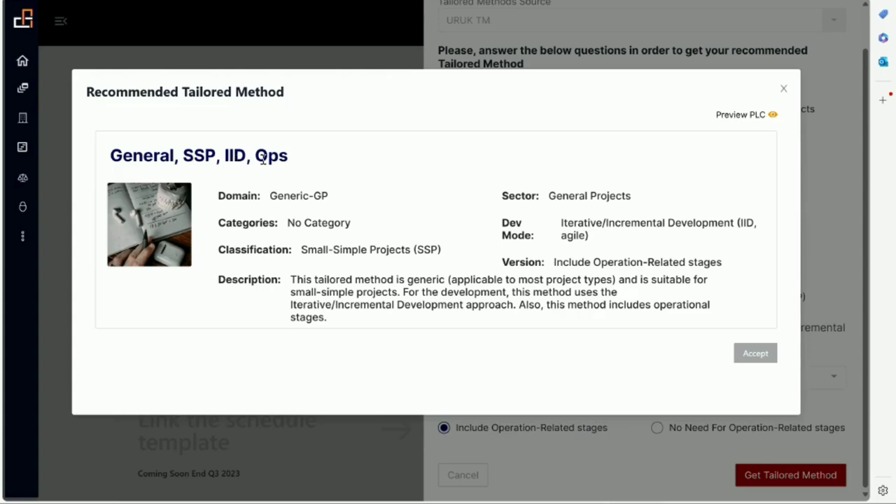
Step: Preview the project life cycle of the General, SSP, IID, Ops method and close the recommendation without accepting it
left_click(740, 114)
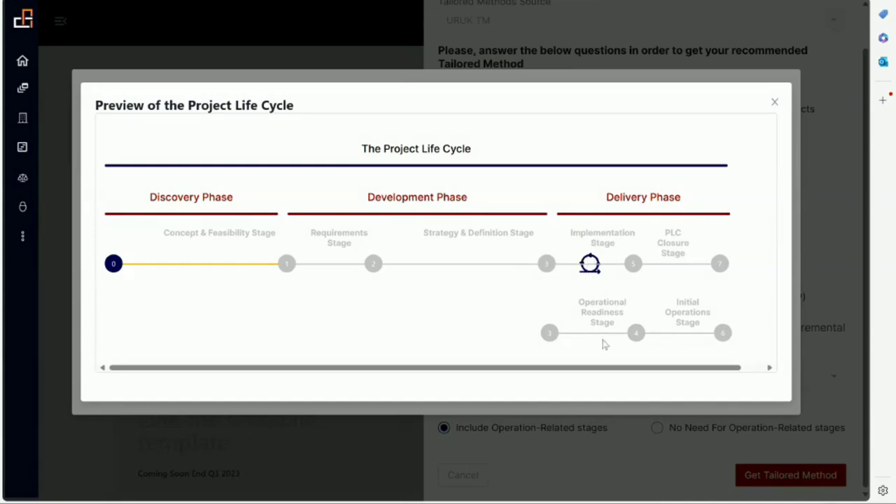
left_click(775, 104)
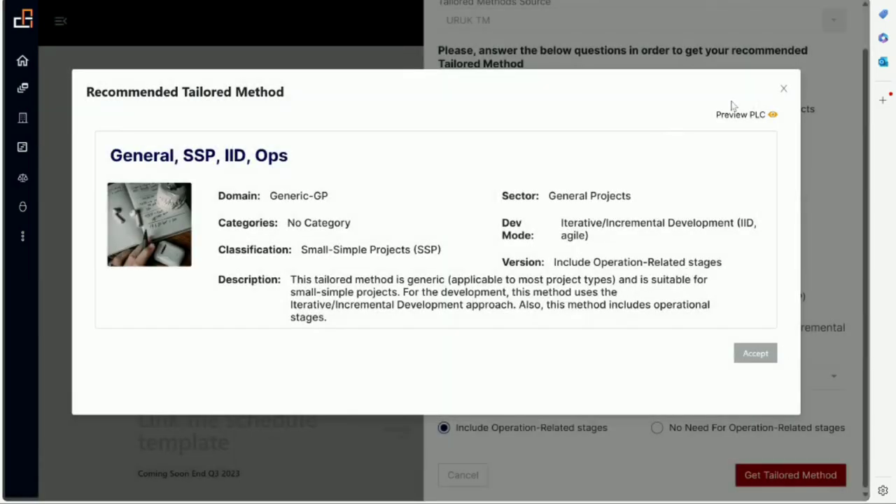
left_click(784, 89)
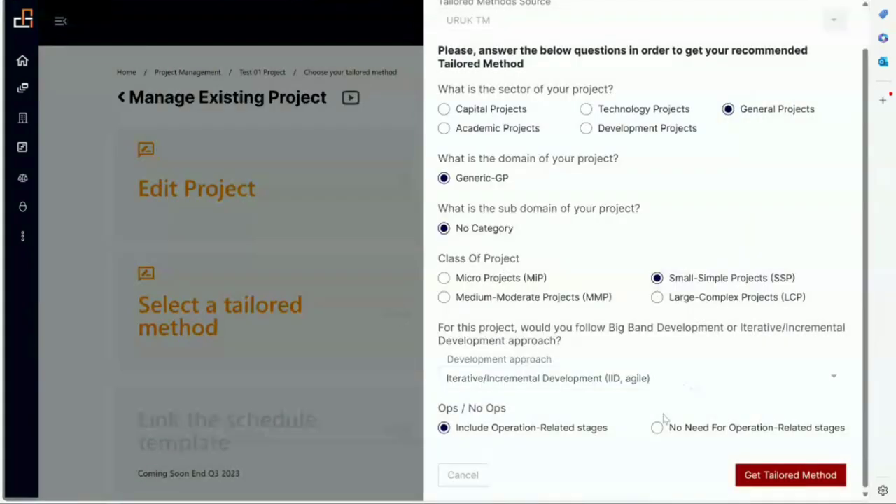
Step: Request a recommended tailored method with No Need For Operation-Related stages and close the result
left_click(656, 428)
left_click(782, 475)
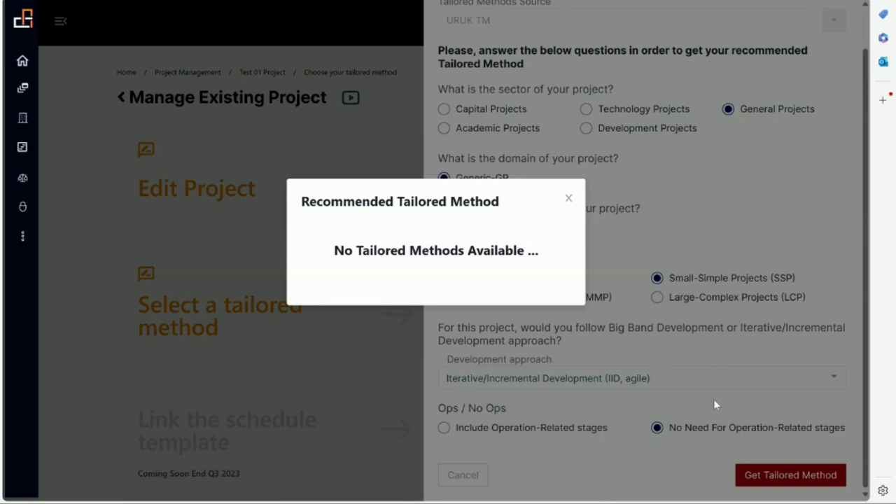
left_click(569, 200)
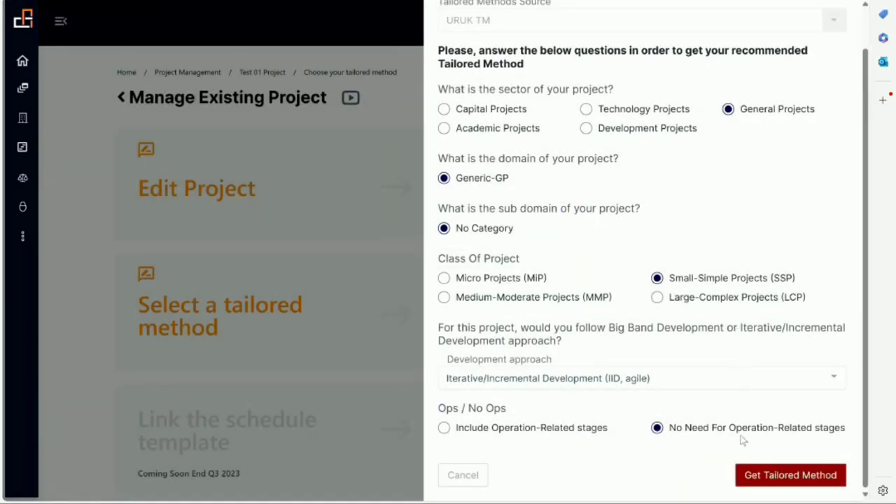
Step: Accept the recommended General, SSP, IID, Ops tailored method with operation-related stages included, skipping the mpp template download
left_click(528, 428)
left_click(766, 480)
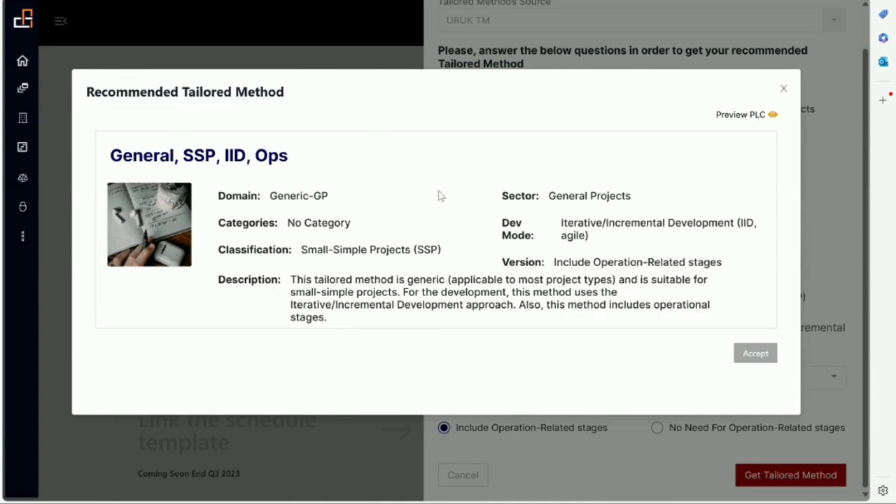
left_click(761, 357)
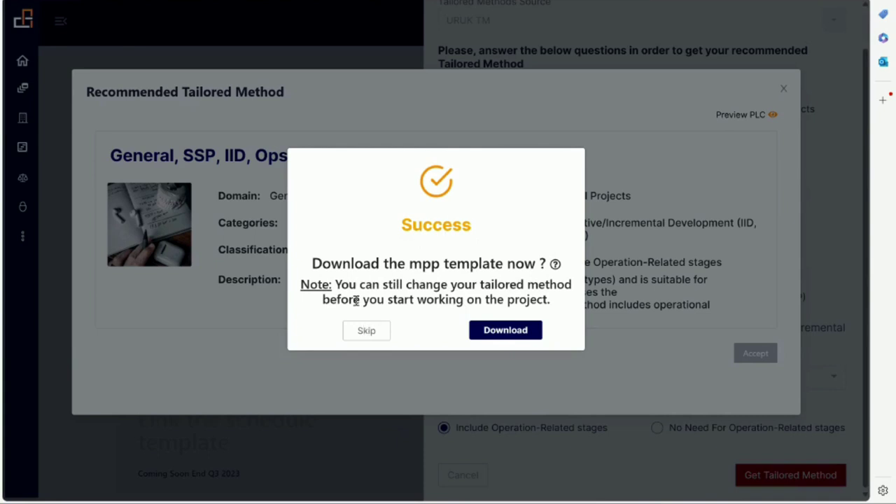
left_click(364, 333)
left_click(357, 338)
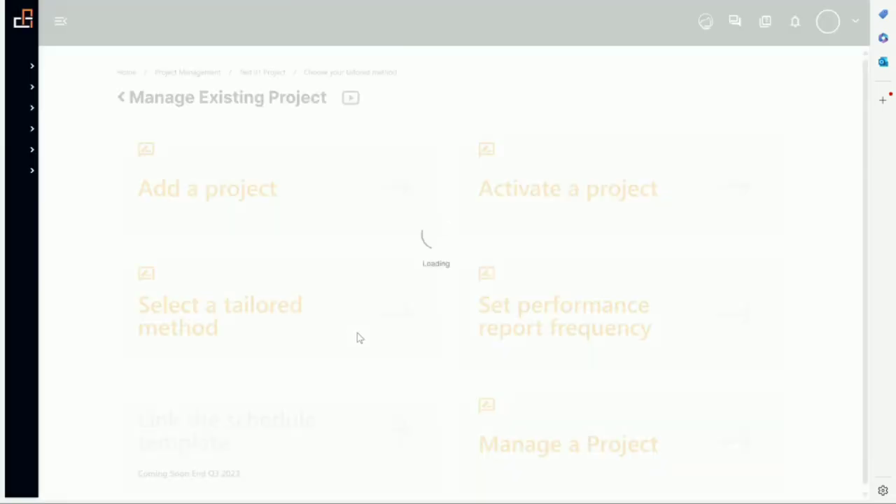